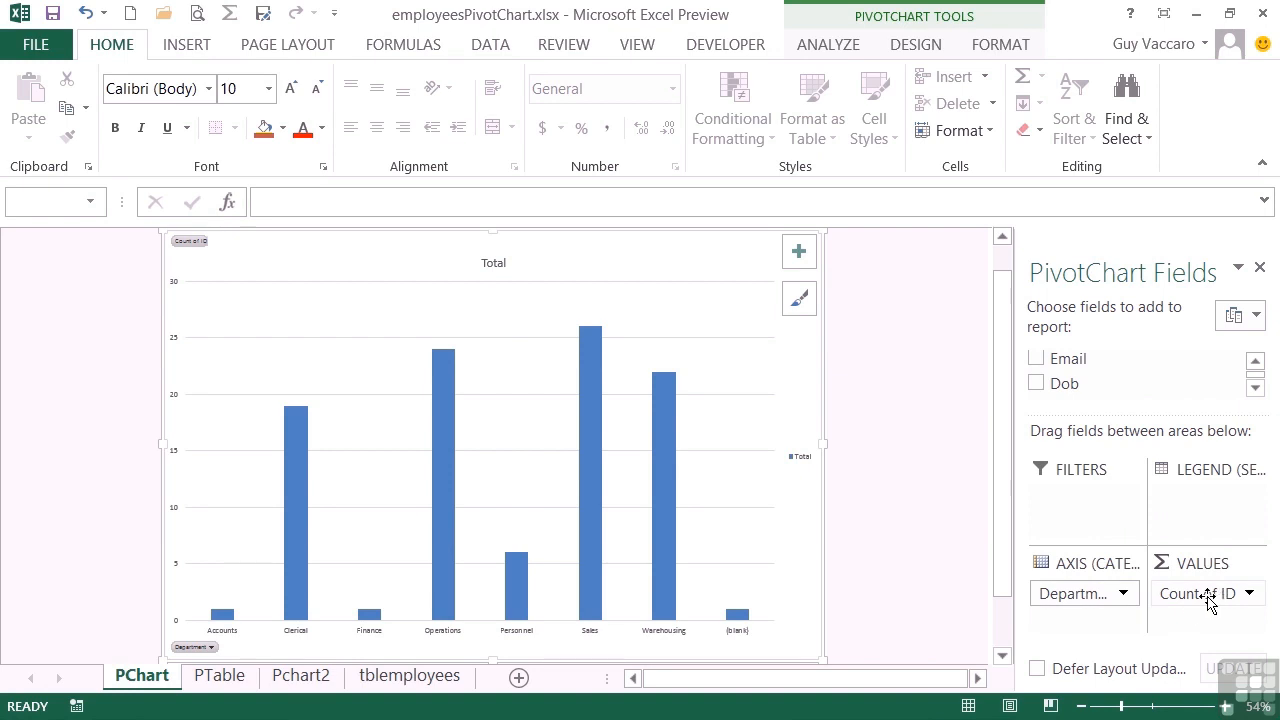
Replace the Department field on the chart's axis with the County field.
mouse_move(668, 595)
mouse_move(596, 362)
drag(1068, 600, 1188, 372)
click(1256, 389)
click(1256, 389)
click(1256, 389)
click(1256, 389)
click(1256, 389)
click(1256, 389)
click(1256, 389)
click(1256, 389)
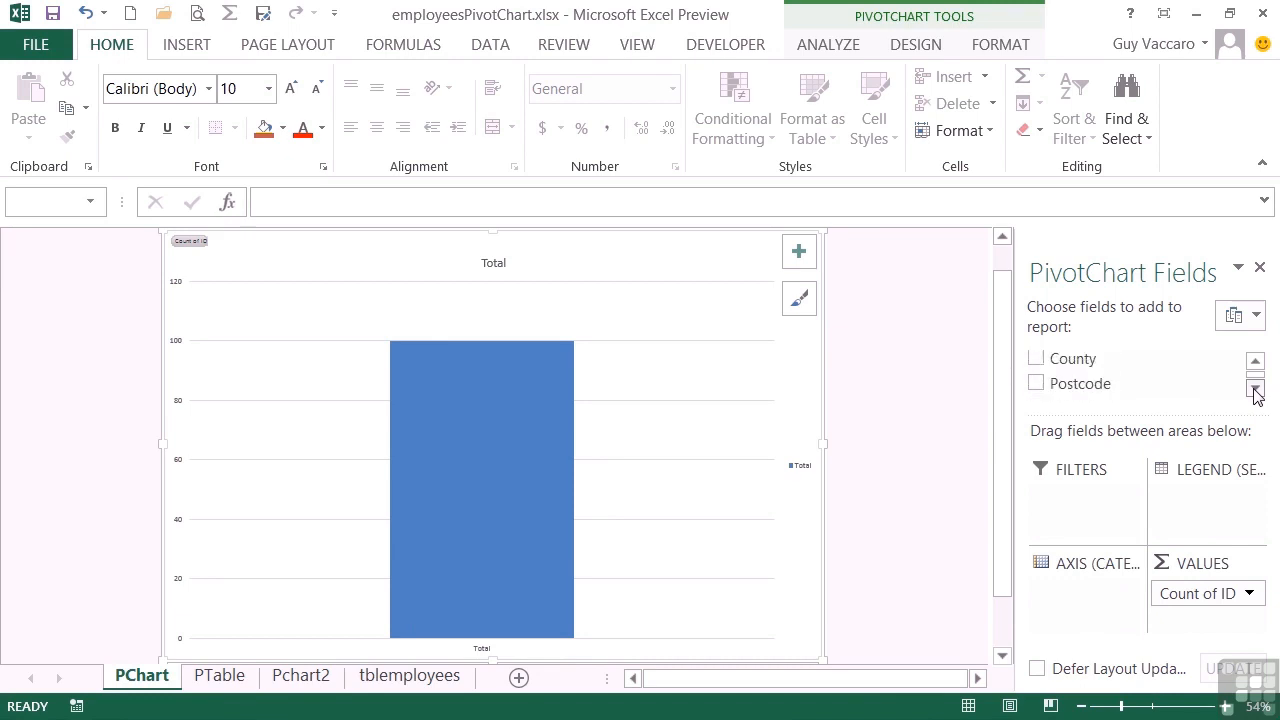
drag(1086, 364, 1079, 592)
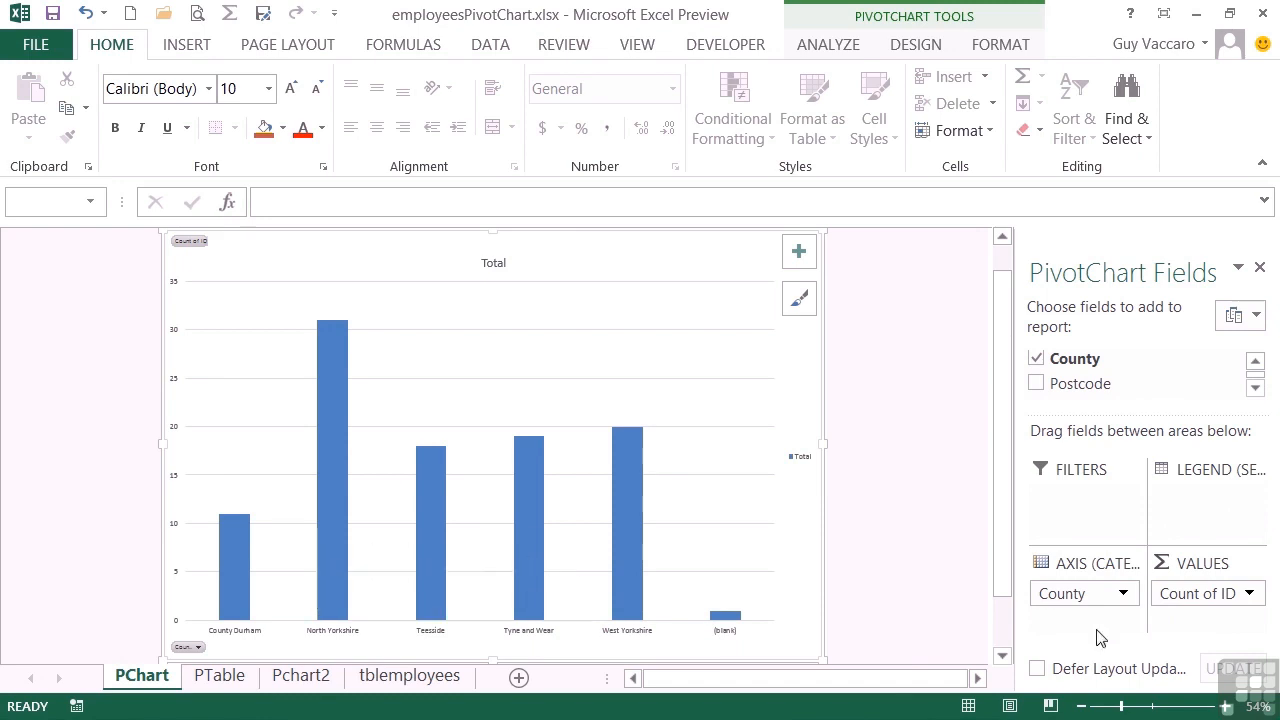
Remove the County field from the axis and put the Marital Status field there instead.
drag(1071, 597, 1200, 375)
click(1255, 387)
click(1255, 387)
click(1255, 387)
drag(1121, 386, 1088, 610)
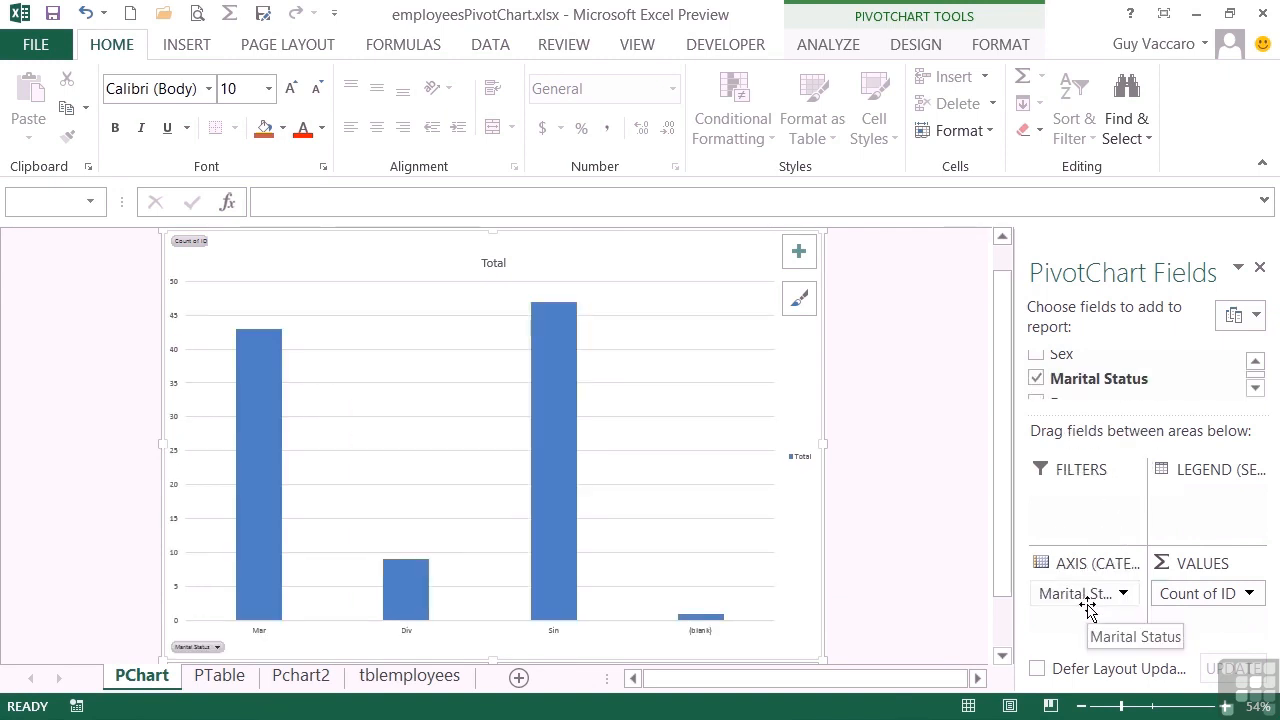
Add the Department field to the axis and order it above Marital Status.
mouse_move(559, 583)
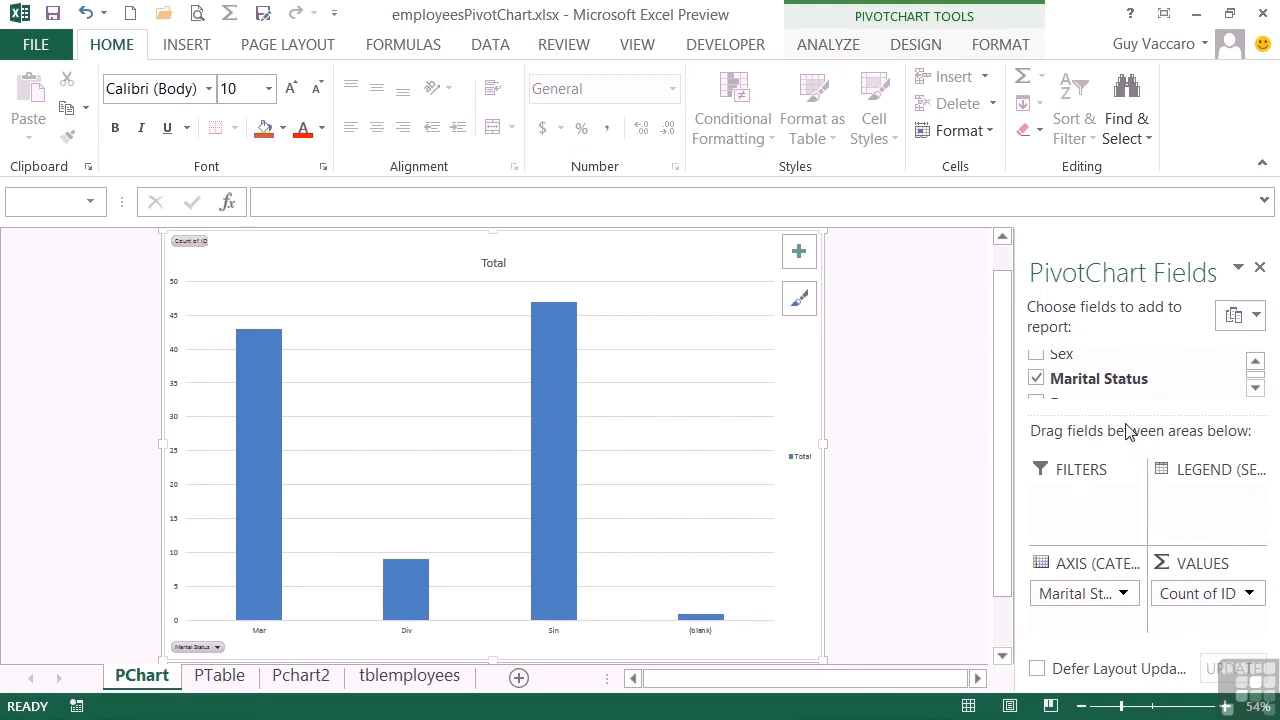
click(1256, 389)
click(1256, 389)
drag(1106, 363, 1088, 624)
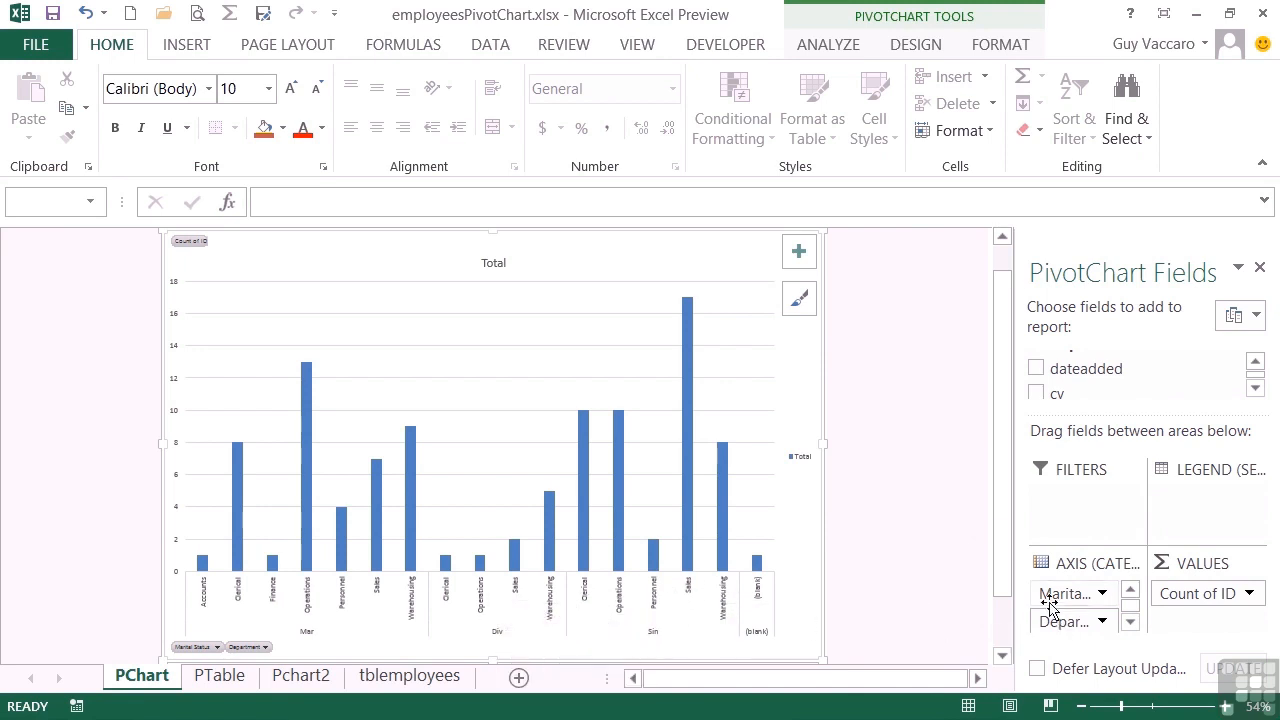
drag(1071, 595, 1072, 628)
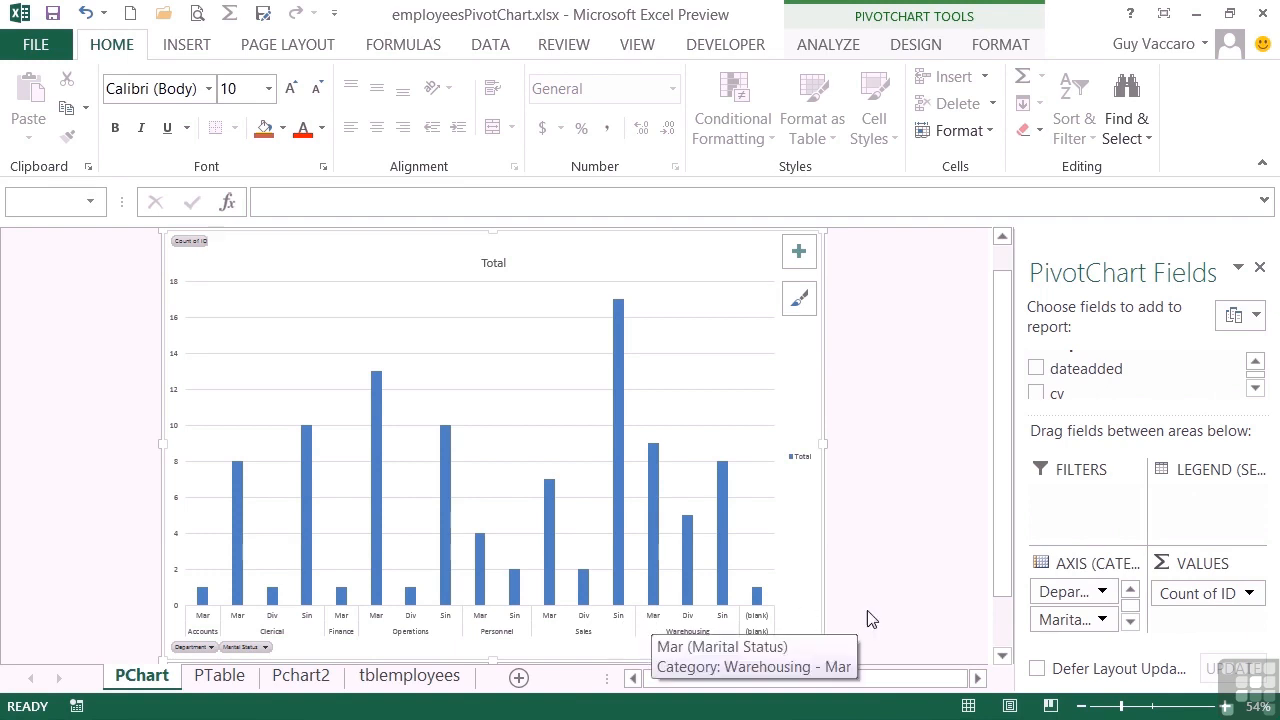
Move the Marital Status field from the axis to the legend, leaving Department as the only axis field.
drag(1060, 617, 1213, 505)
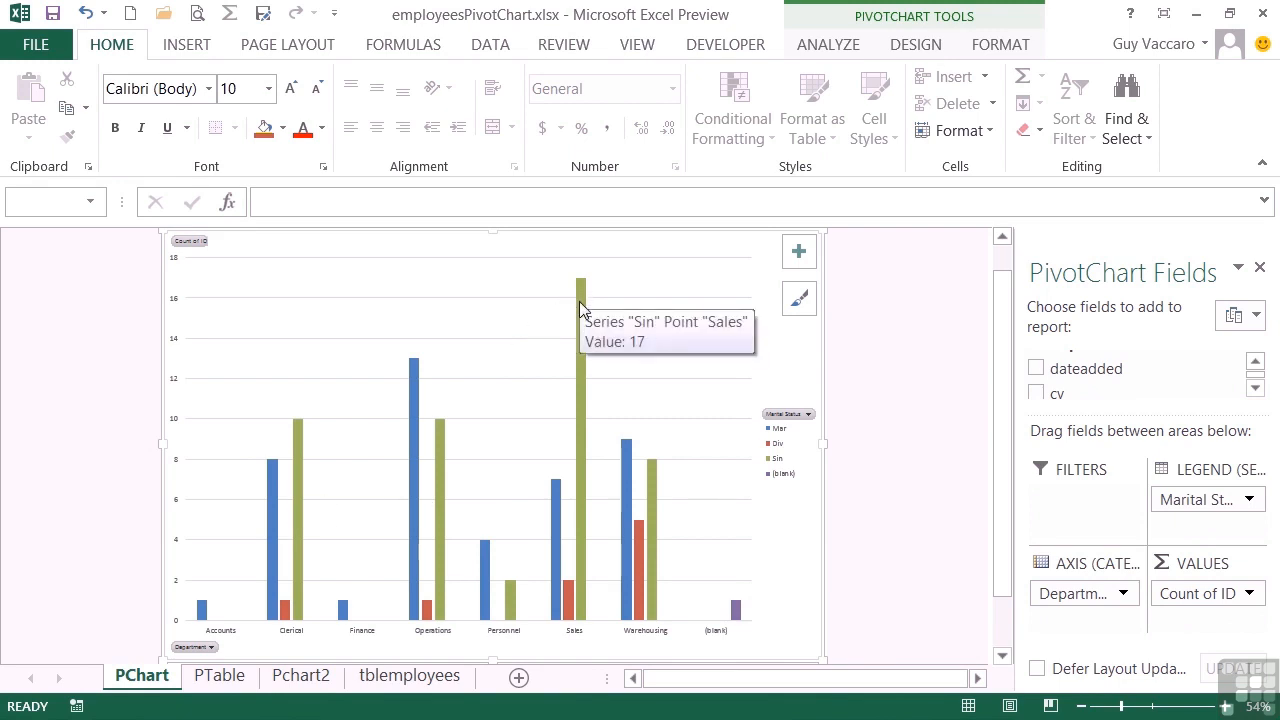
mouse_move(582, 424)
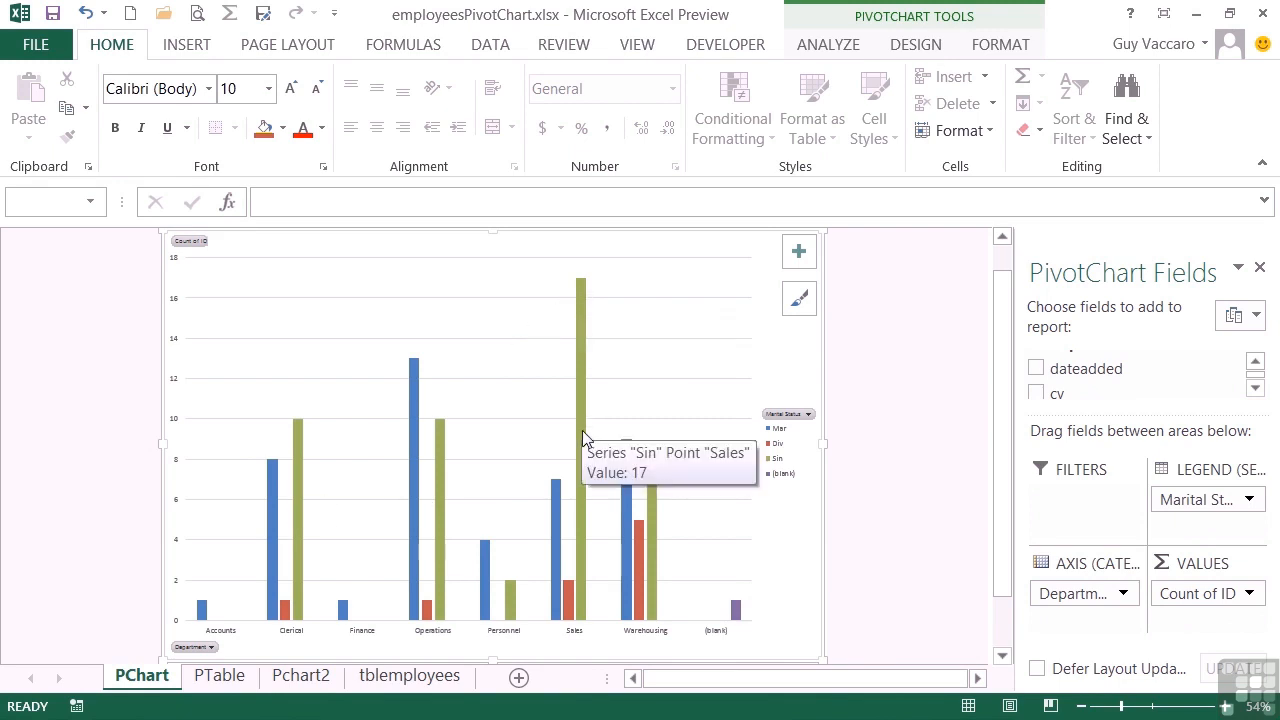
mouse_move(410, 392)
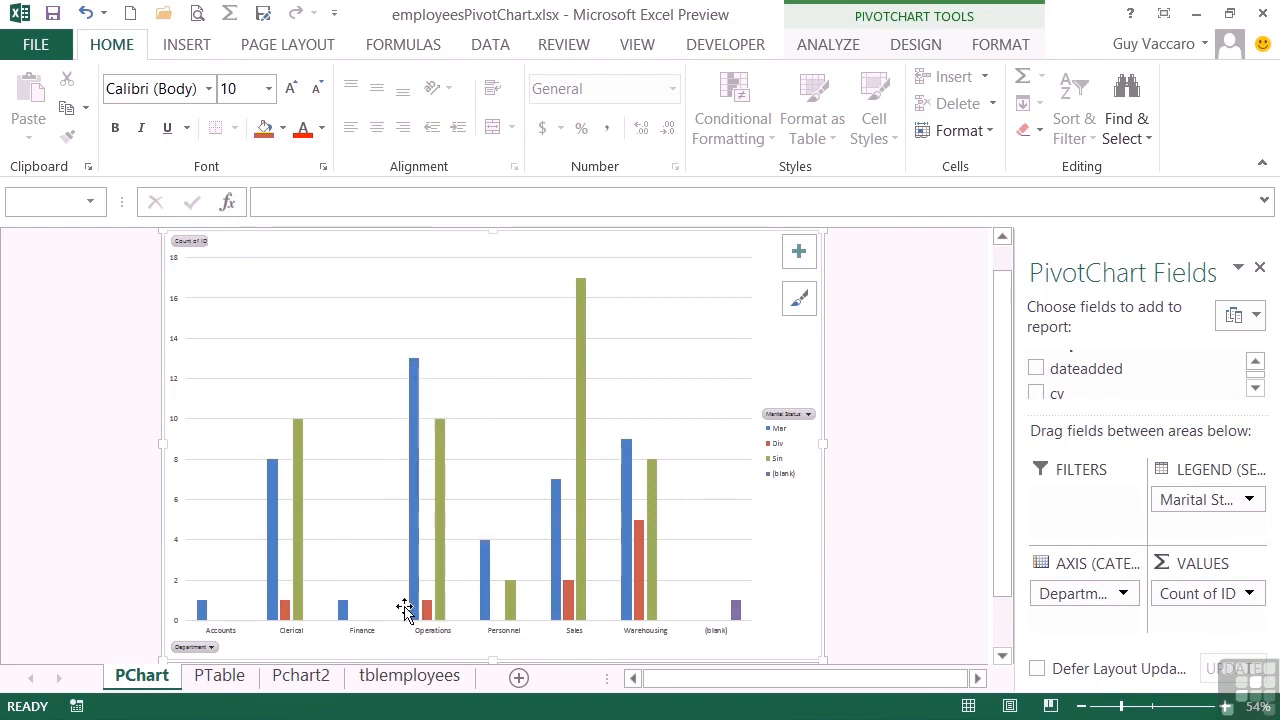
mouse_move(290, 614)
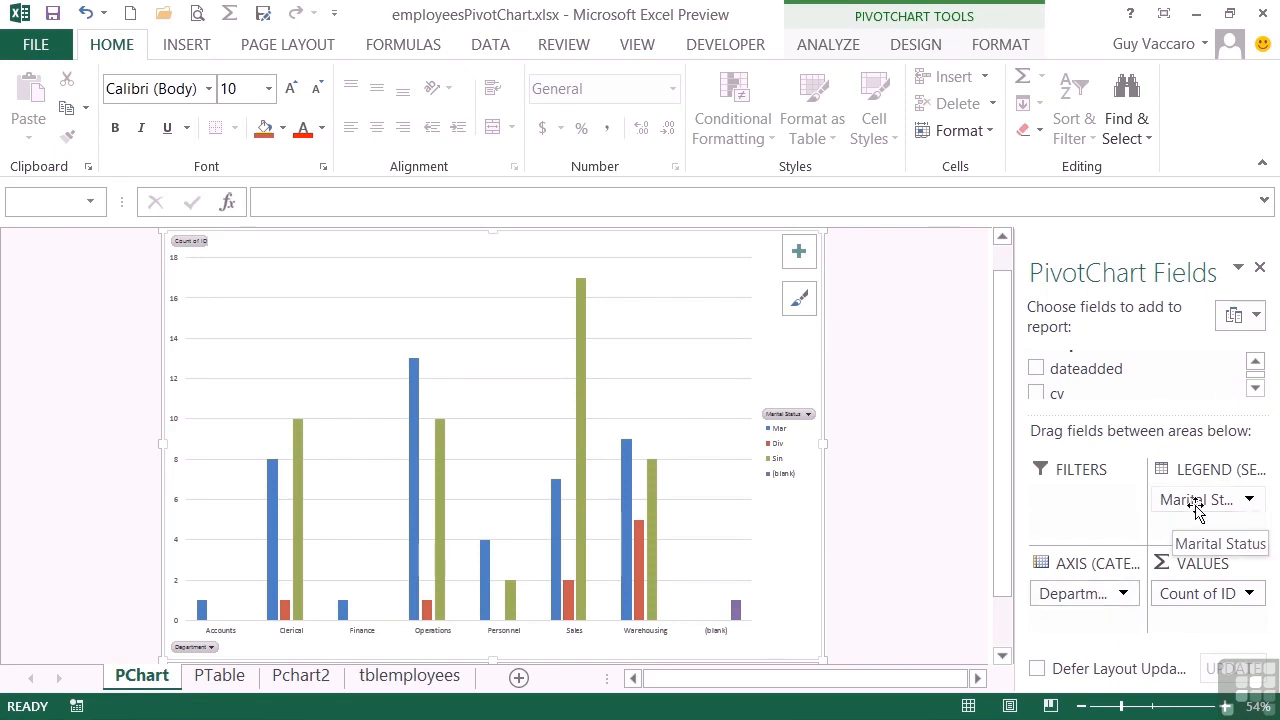
Swap the fields so Marital Status is on the axis and Department in the legend, also trying both fields together on the axis.
mouse_move(1200, 509)
mouse_down()
mouse_move(1123, 606)
mouse_move(1077, 598)
mouse_move(1160, 560)
mouse_move(1205, 500)
mouse_up()
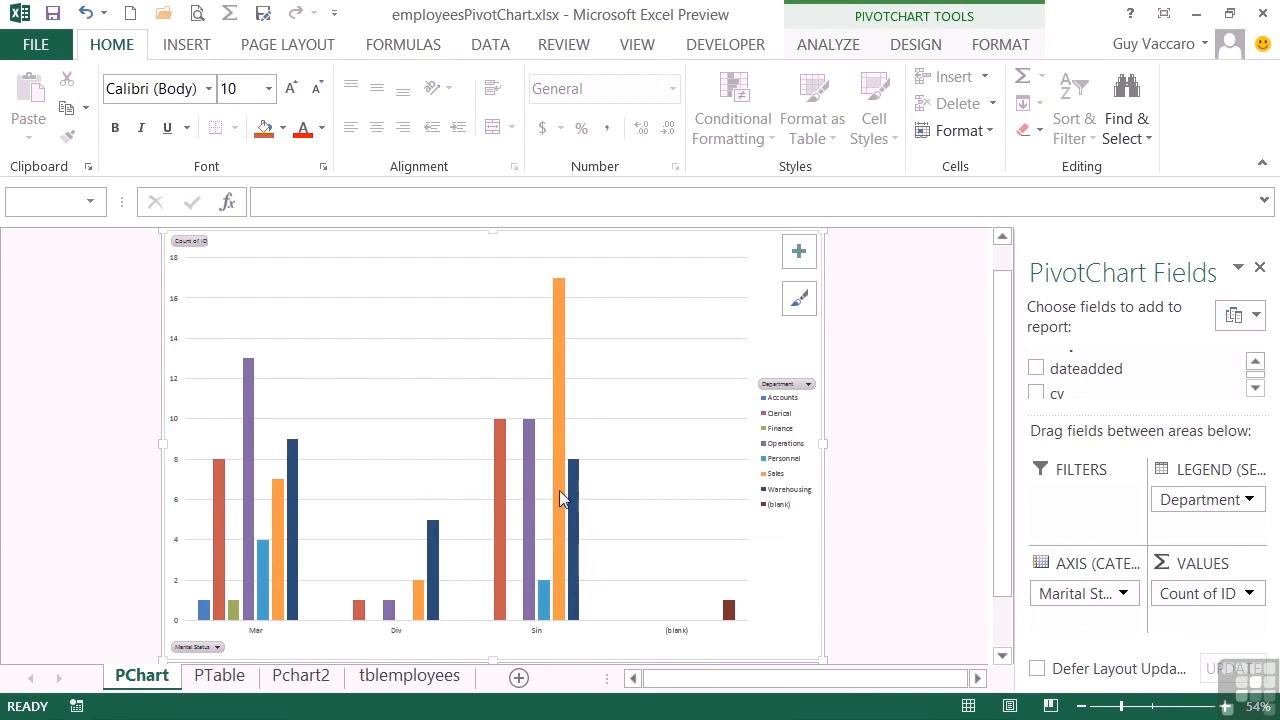
mouse_move(558, 500)
drag(1208, 498, 1088, 614)
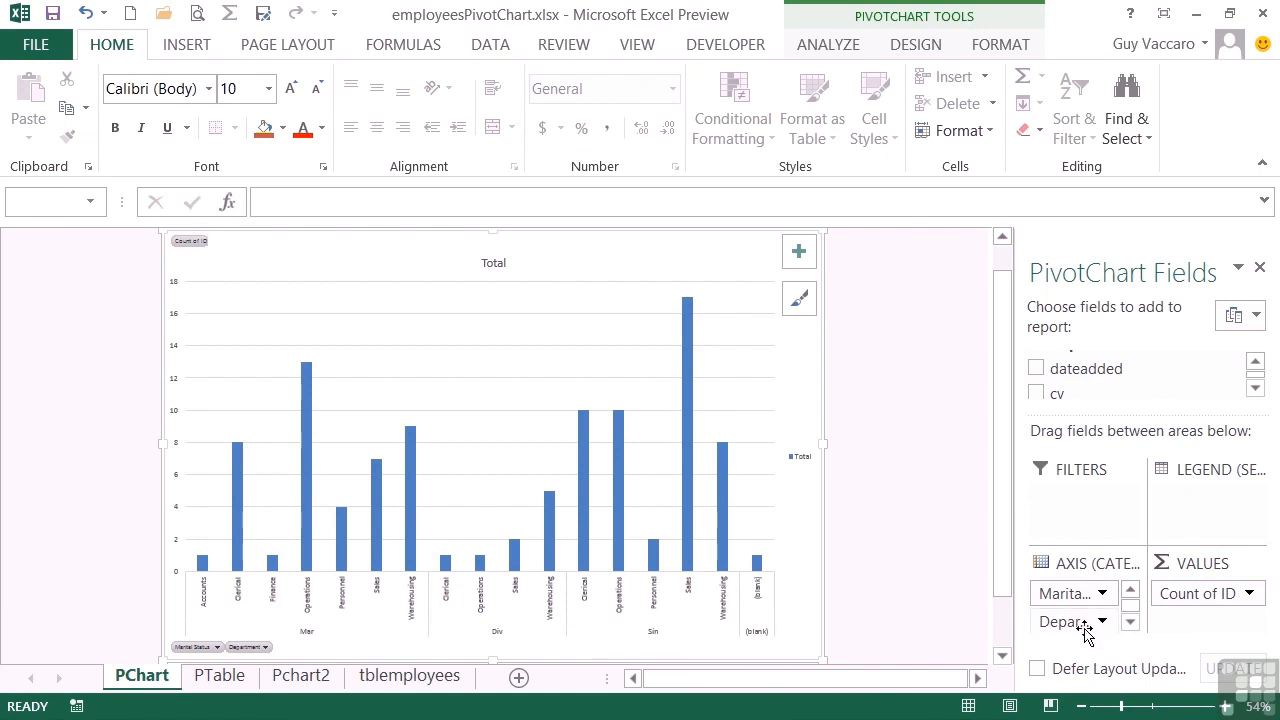
drag(1066, 621, 1203, 528)
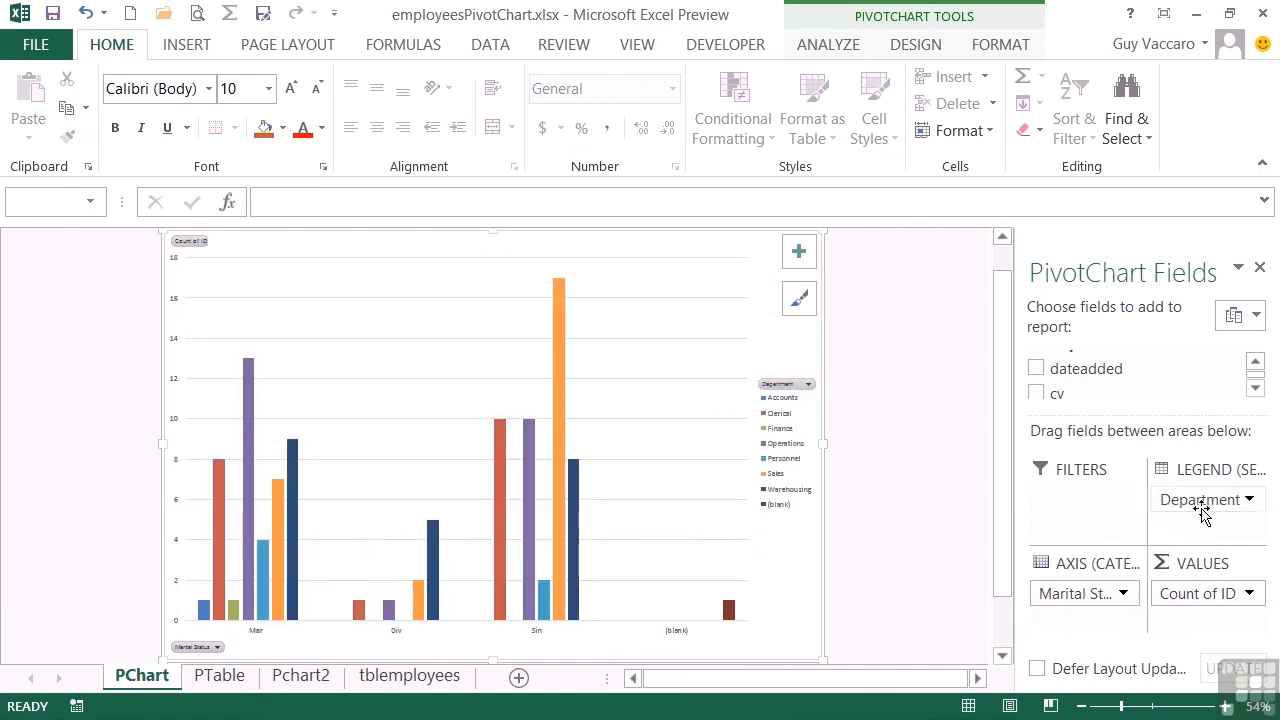
Add the Sex field to the axis below Marital Status.
click(1255, 362)
click(1255, 362)
click(1255, 362)
click(1255, 362)
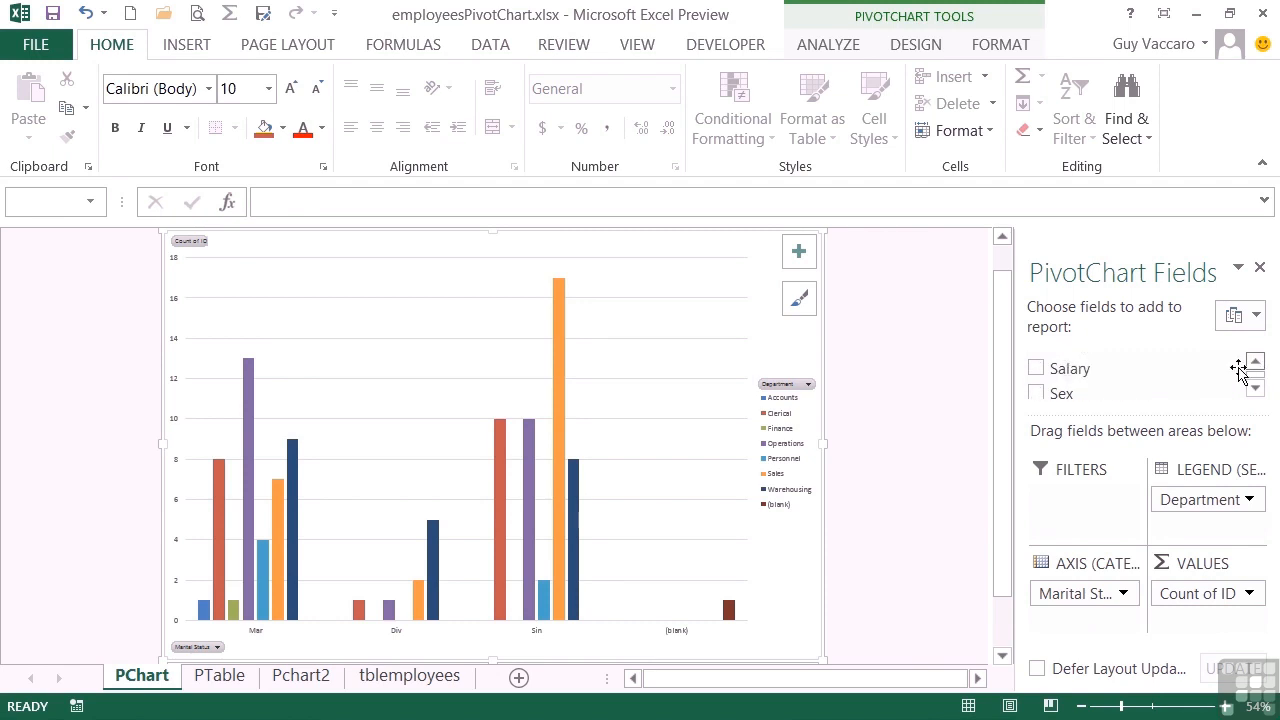
drag(1063, 398, 1083, 622)
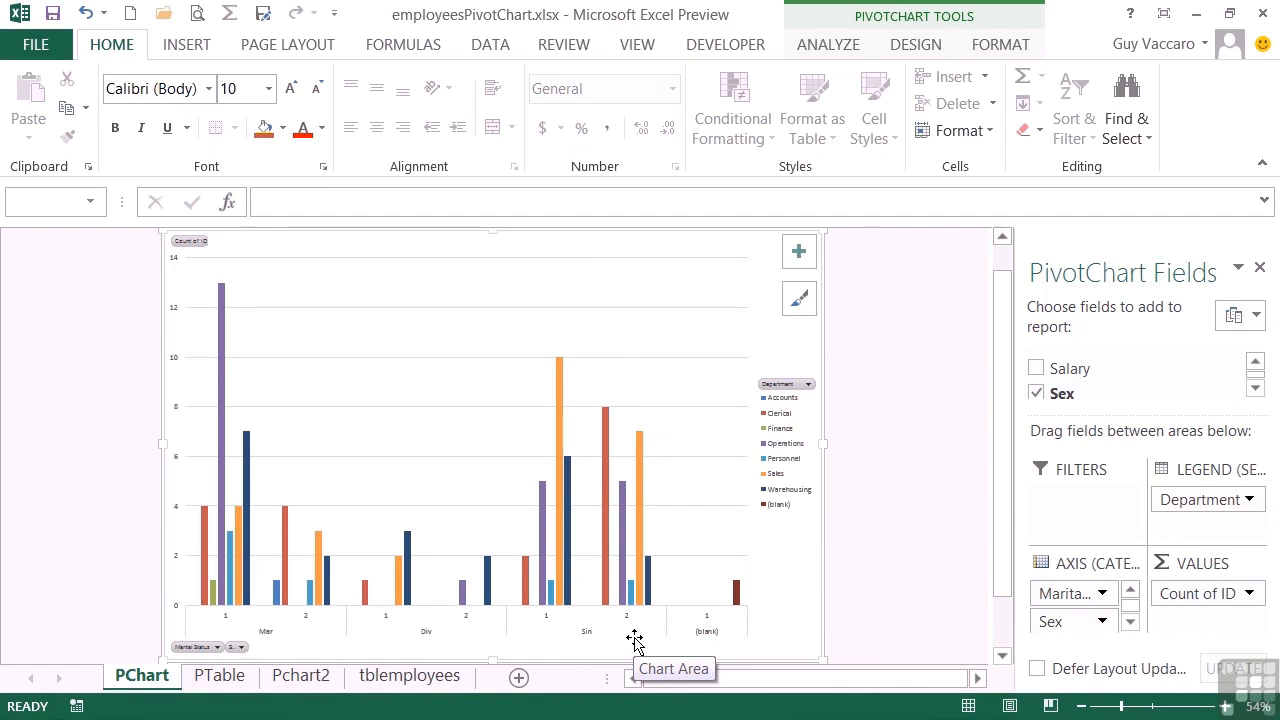
Try the Sex field in the legend, return it to the axis and order it above Marital Status.
drag(1088, 621, 1198, 527)
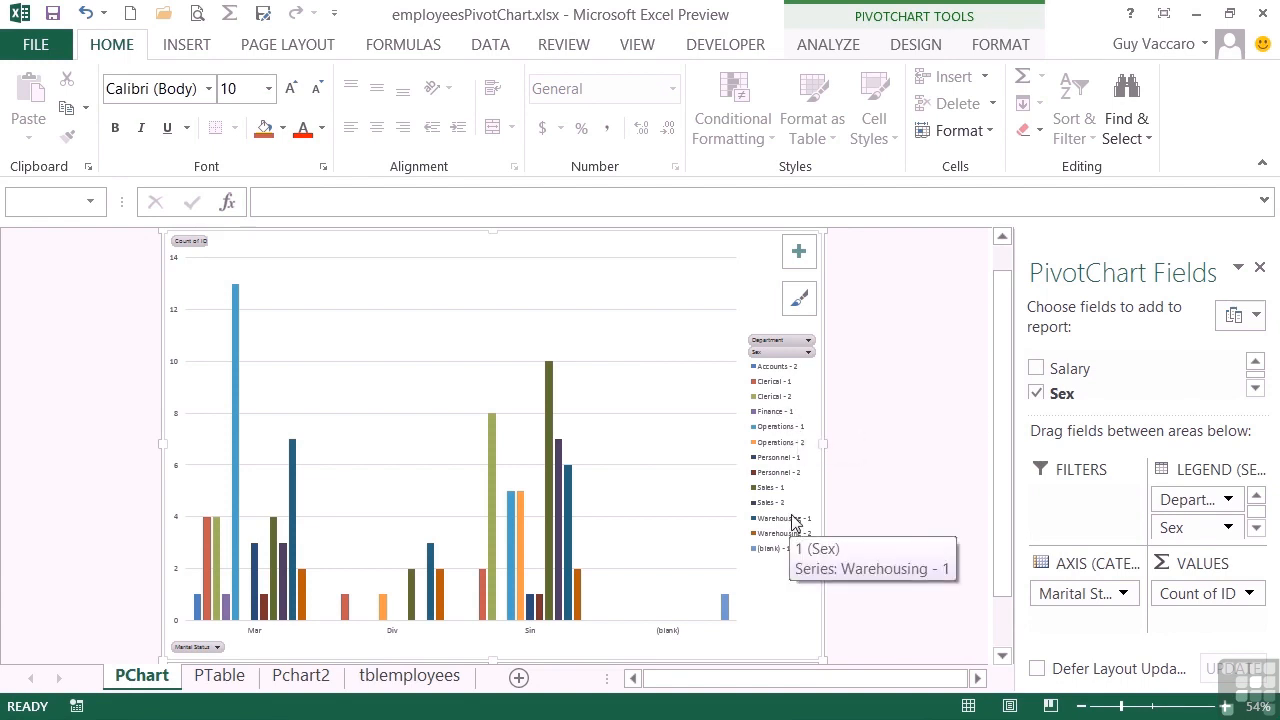
drag(1174, 527, 1094, 620)
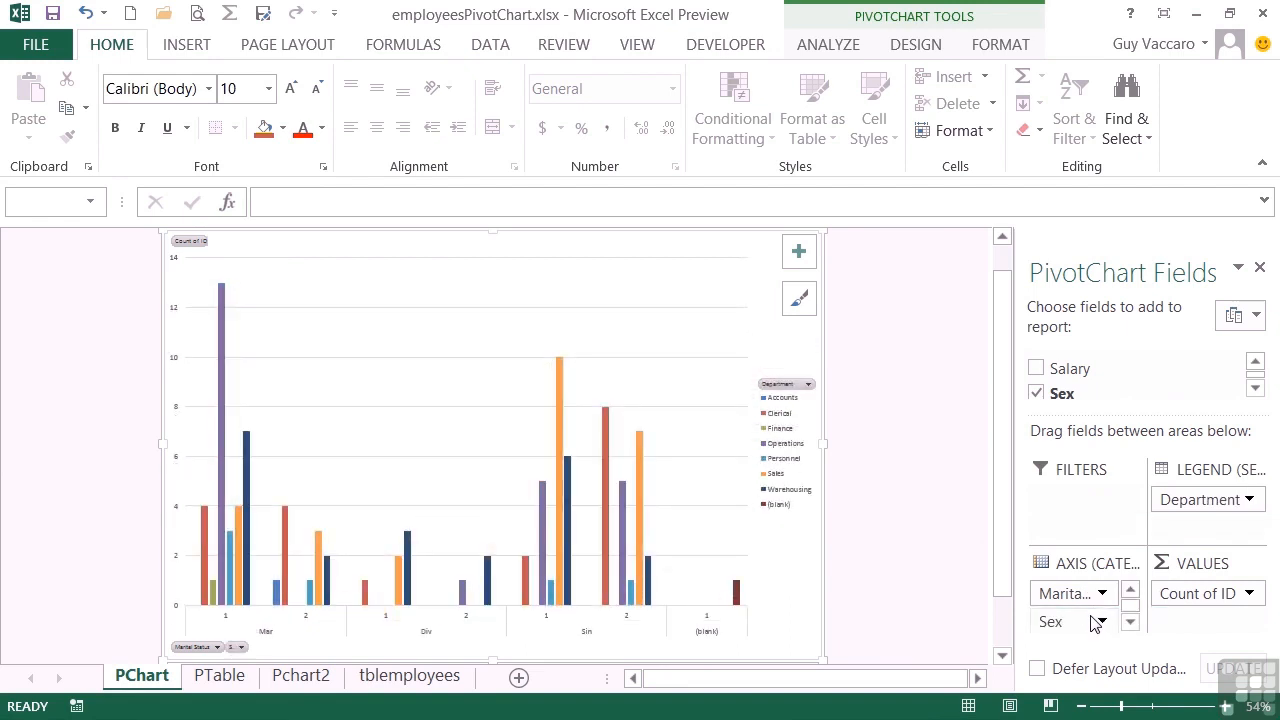
drag(1078, 596, 1085, 627)
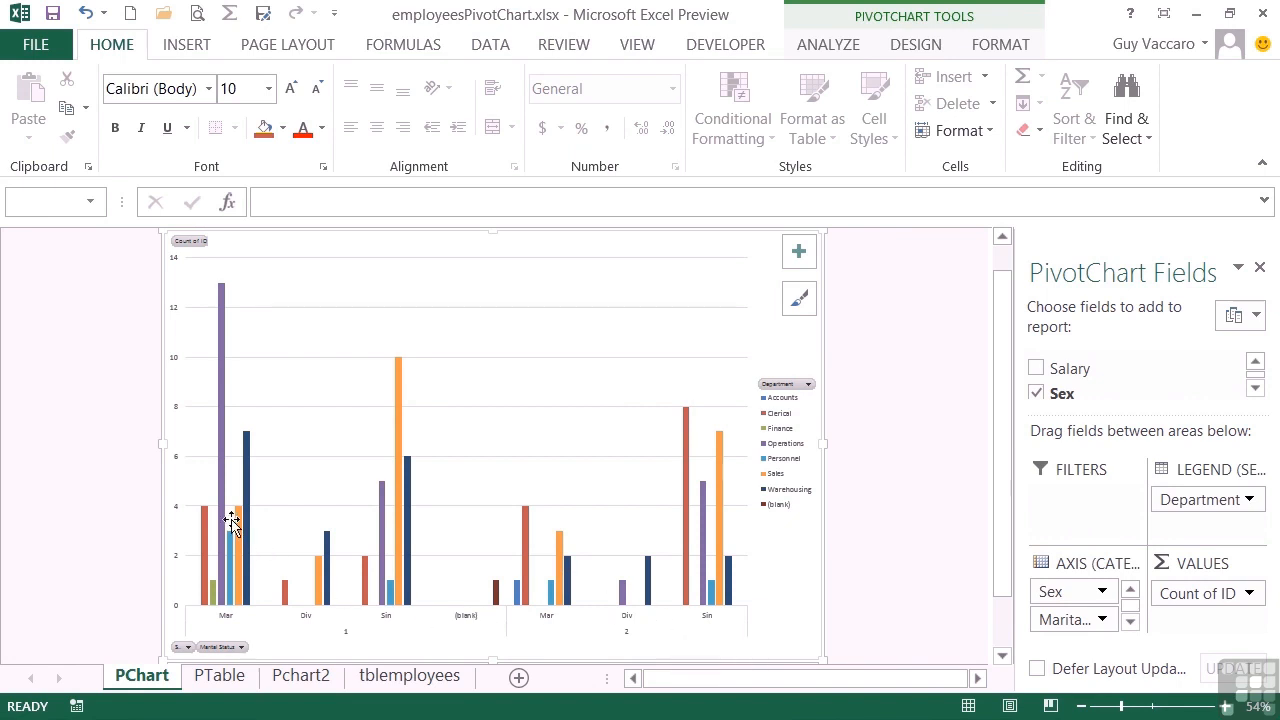
Check the Sex and Marital Status source columns on the tblemployees sheet and return to the PChart sheet.
mouse_move(222, 352)
click(421, 680)
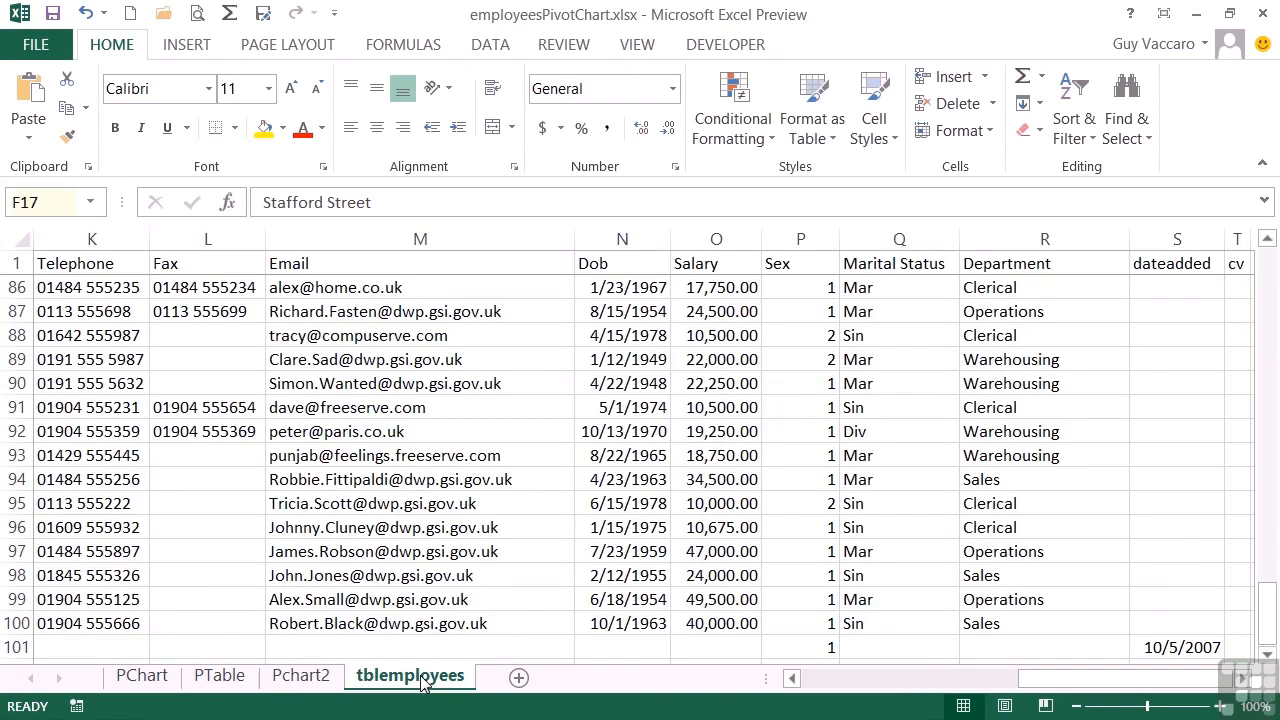
click(152, 682)
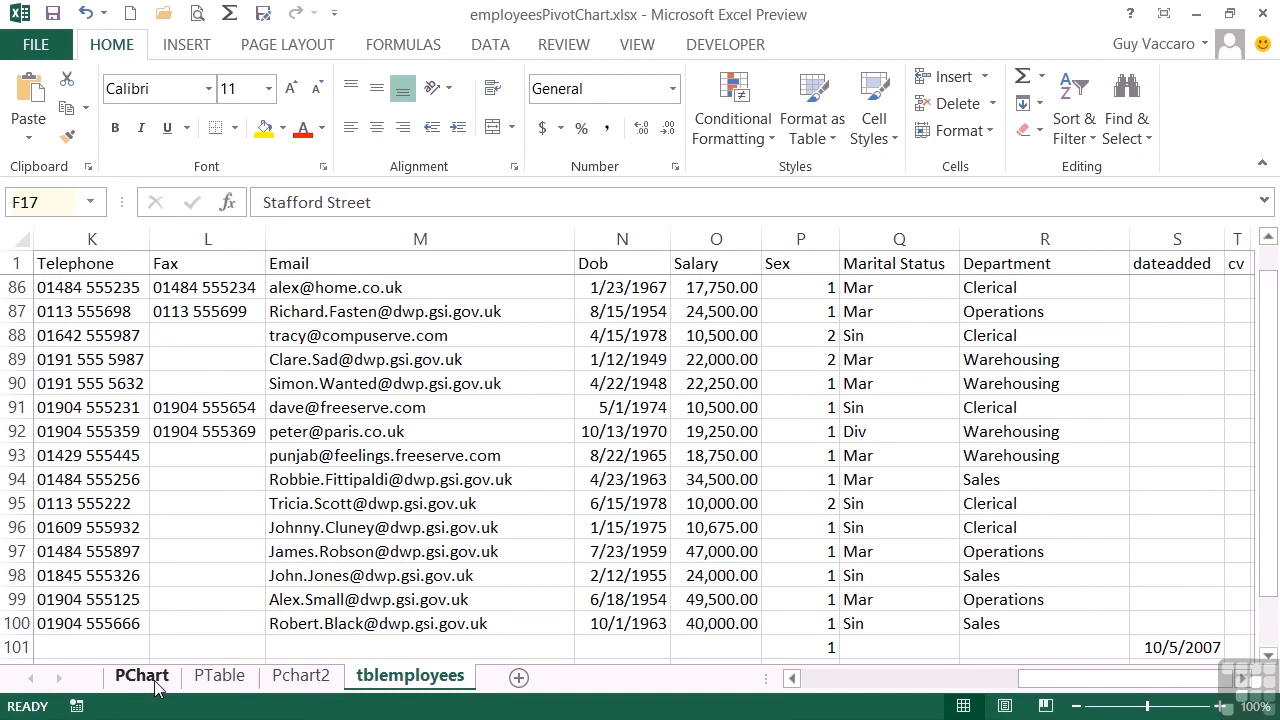